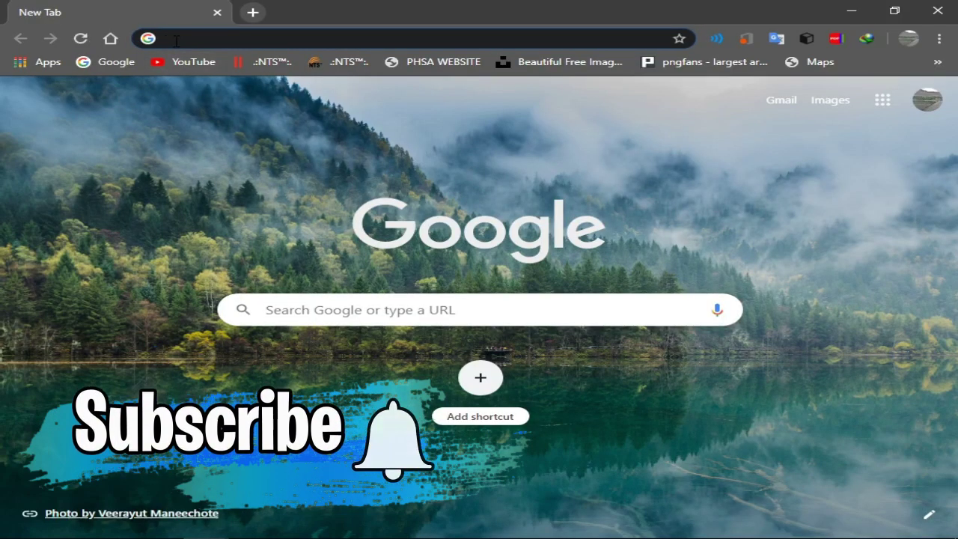
# Step: Search getintopc.com for 'office pro 2016' and browse the Office 2016 Pro Plus results
pyautogui.write('getintopc.com')
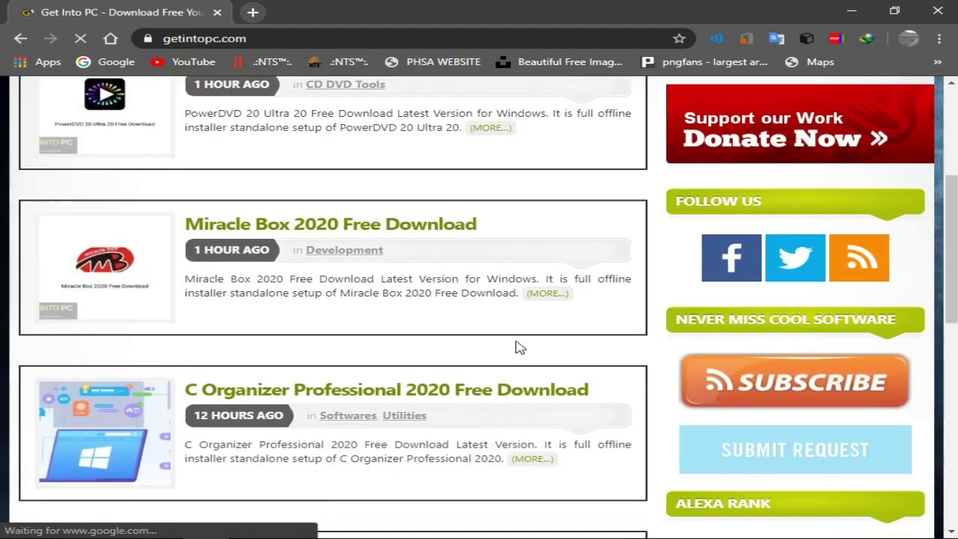
pyautogui.scroll(3, 629, 284)
pyautogui.click(756, 232)
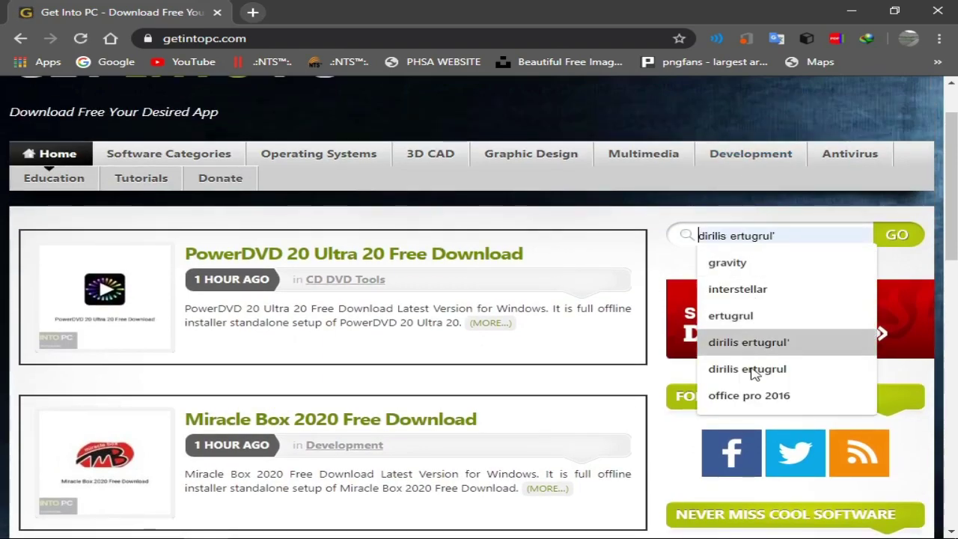
pyautogui.click(748, 395)
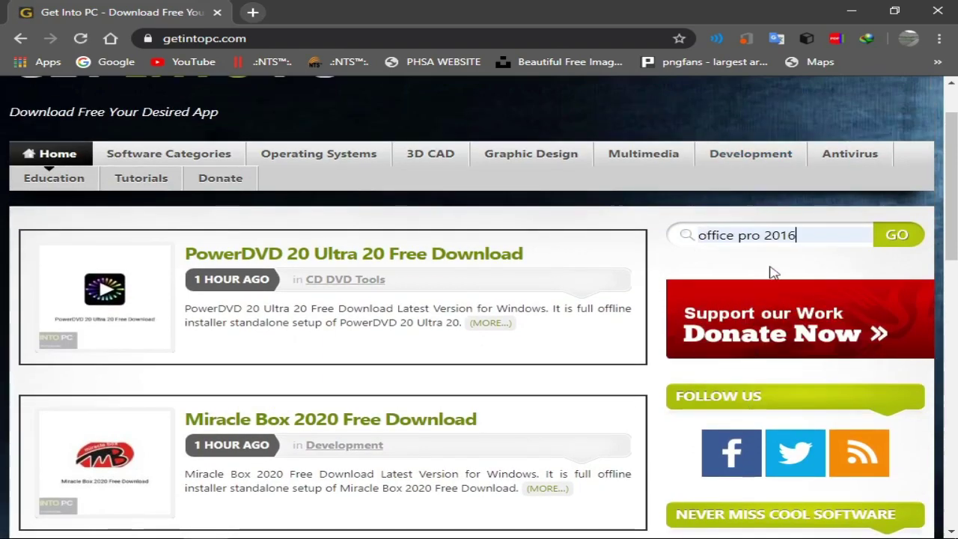
pyautogui.click(900, 239)
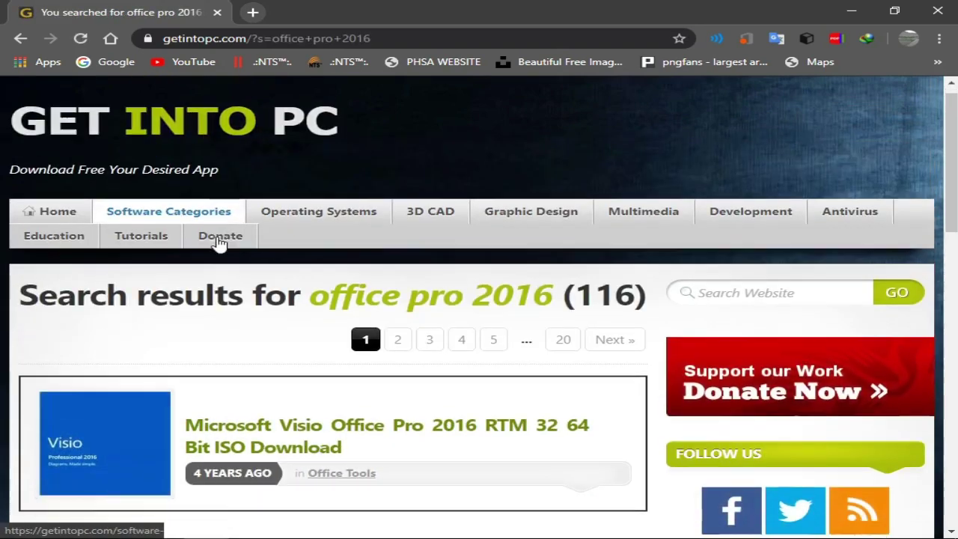
pyautogui.scroll(-2, 214, 242)
pyautogui.scroll(-1, 225, 274)
pyautogui.scroll(-3, 265, 360)
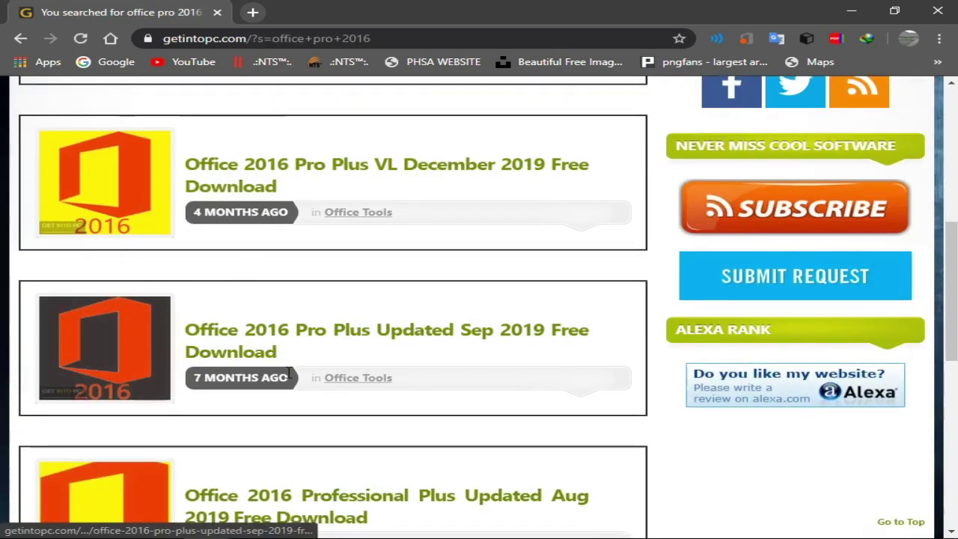
pyautogui.scroll(-1, 280, 315)
pyautogui.scroll(-2, 317, 364)
pyautogui.scroll(-2, 223, 386)
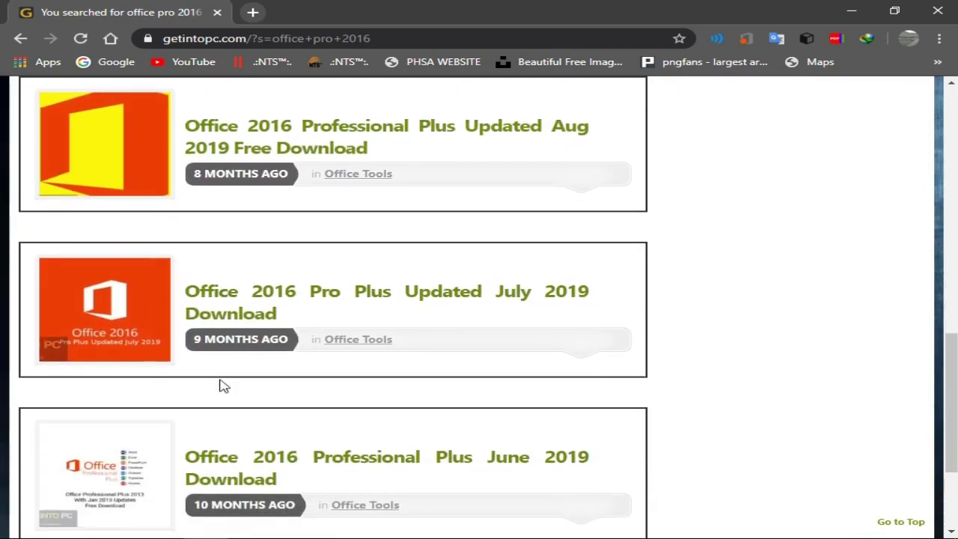
# Step: Open the Office 2016 Pro Plus Updated July 2019 article and scroll to its download links
pyautogui.click(346, 297)
pyautogui.scroll(-2, 357, 296)
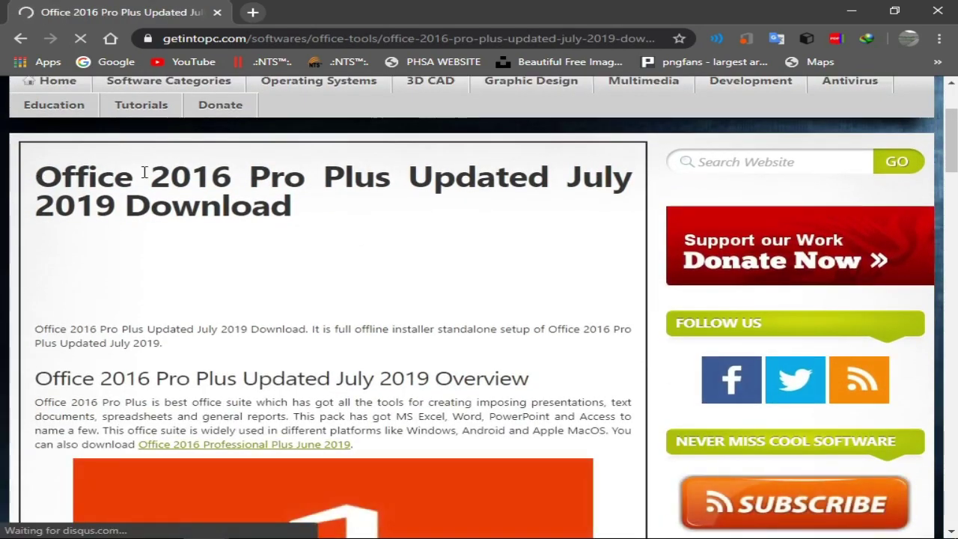
pyautogui.scroll(-1, 222, 262)
pyautogui.scroll(-2, 307, 316)
pyautogui.scroll(-3, 307, 316)
pyautogui.scroll(-5, 282, 312)
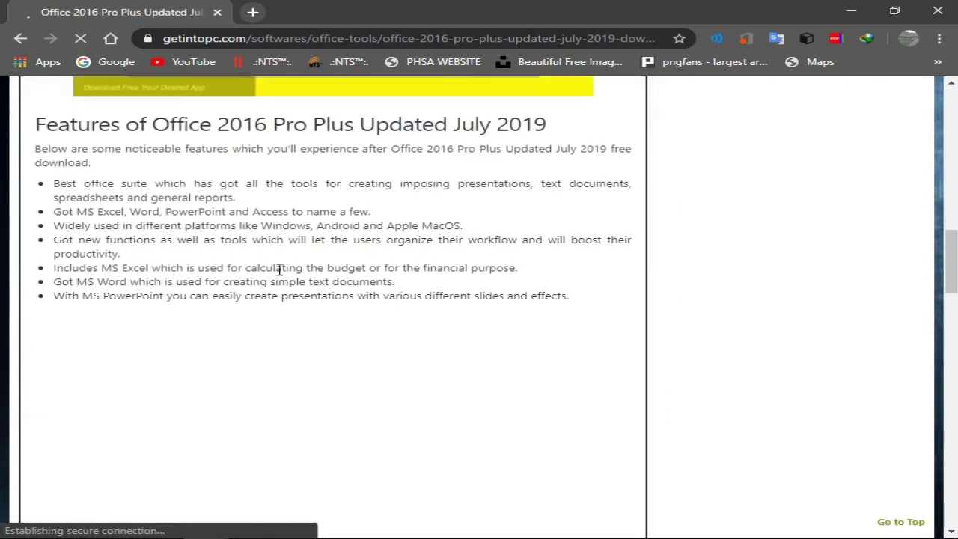
pyautogui.scroll(-4, 207, 282)
pyautogui.scroll(-4, 228, 311)
pyautogui.scroll(-4, 231, 317)
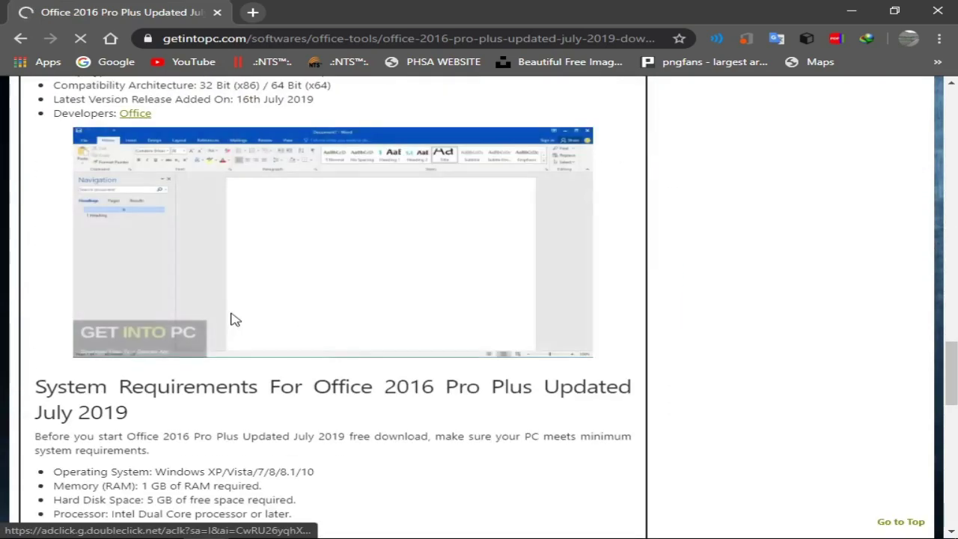
pyautogui.scroll(-3, 235, 317)
pyautogui.scroll(-3, 299, 326)
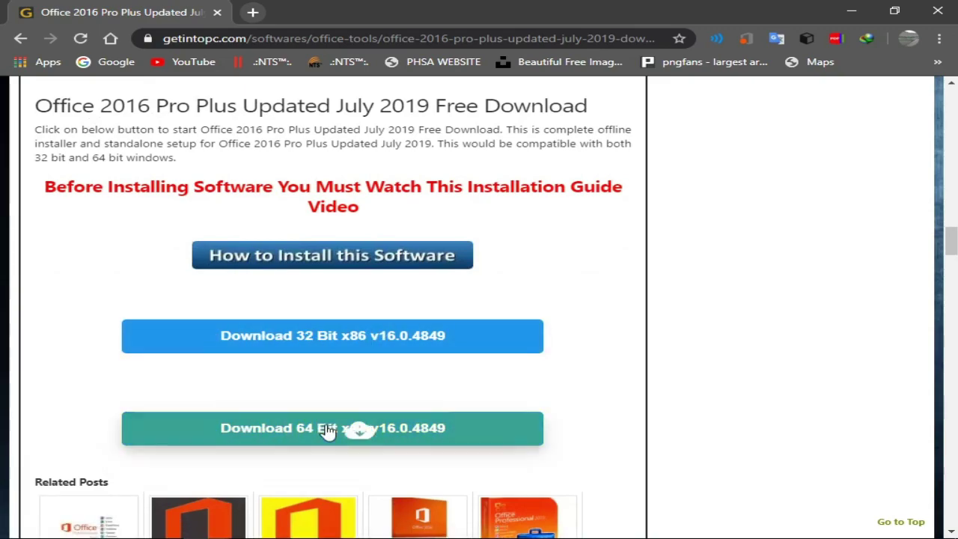
# Step: Download the 64-bit Office 2016 package, saving it to the Desktop
pyautogui.click(364, 426)
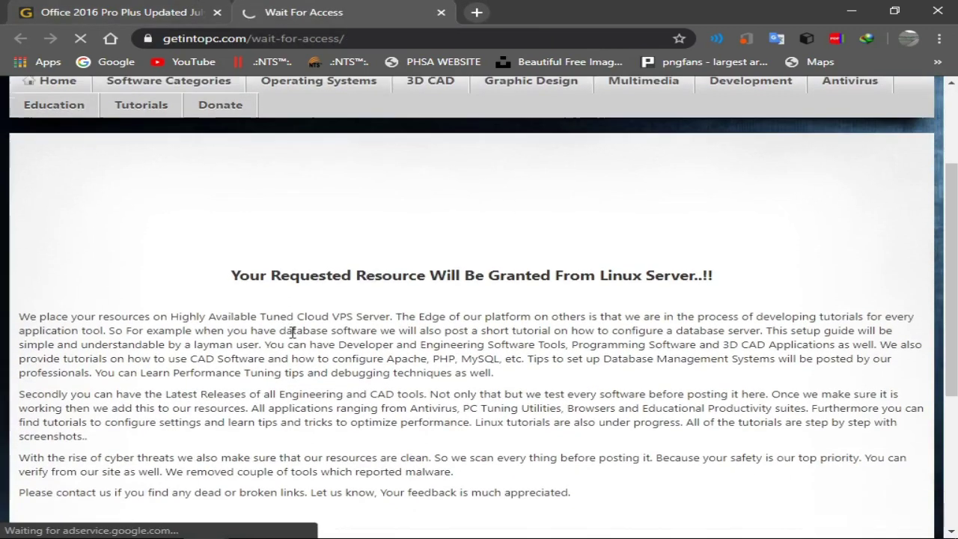
pyautogui.scroll(-2, 306, 271)
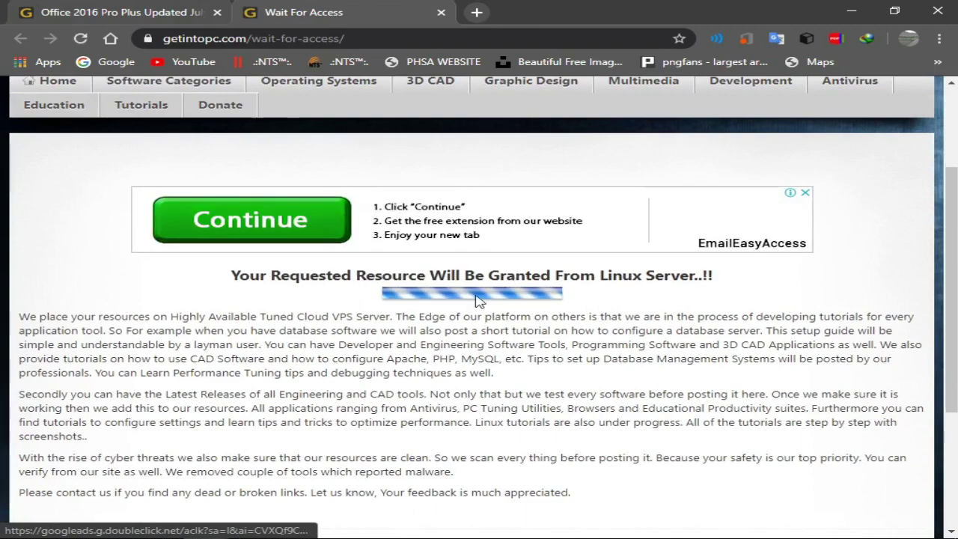
pyautogui.scroll(-1, 557, 267)
pyautogui.scroll(-2, 449, 300)
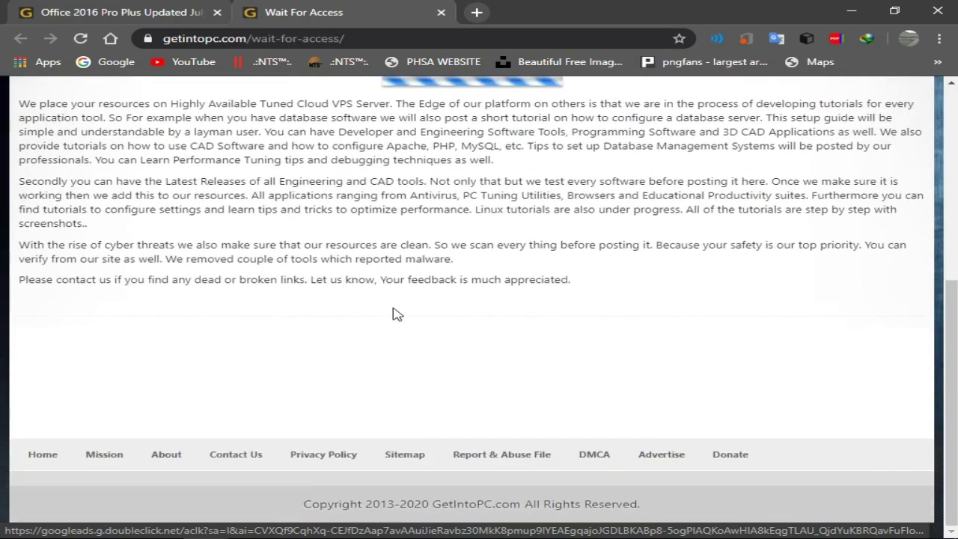
pyautogui.scroll(3, 395, 314)
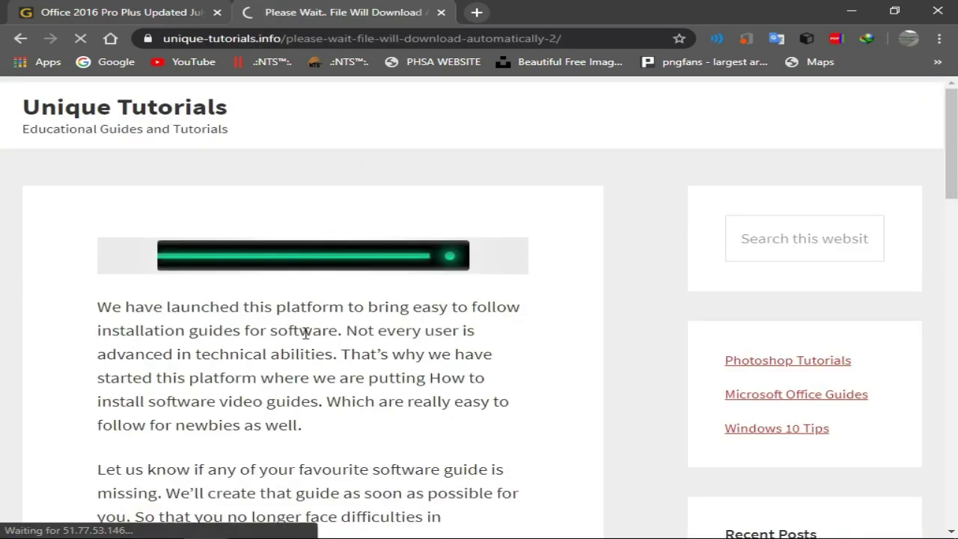
pyautogui.click(634, 256)
pyautogui.click(239, 203)
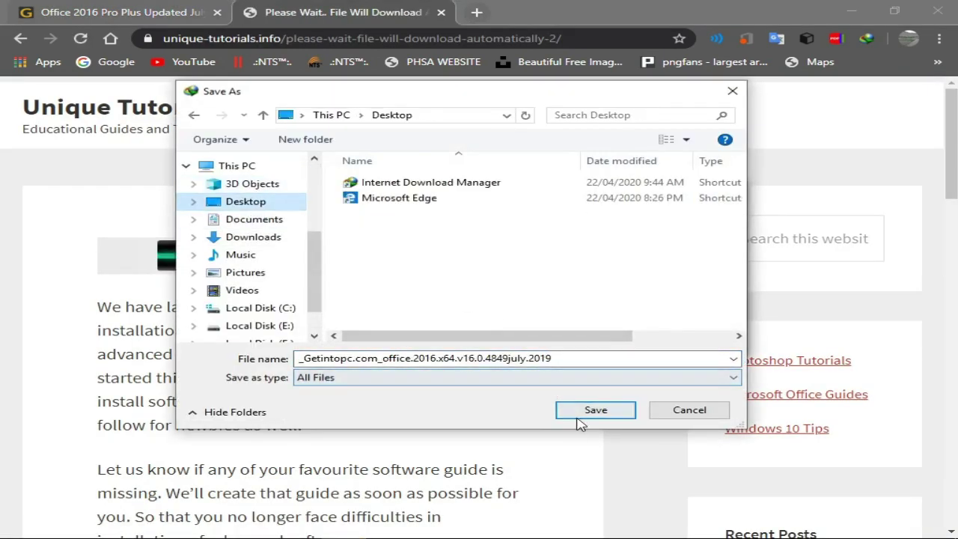
pyautogui.click(597, 409)
pyautogui.click(473, 342)
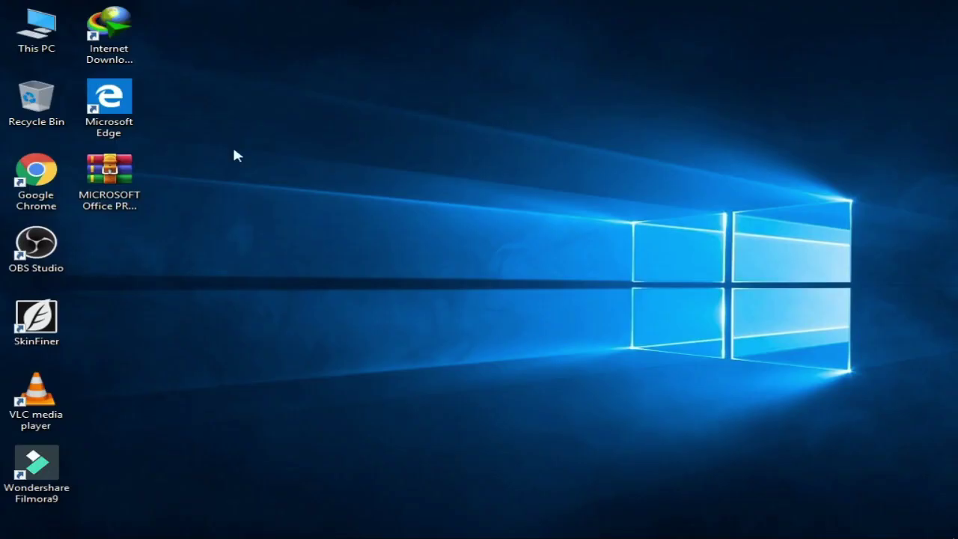
# Step: Extract the downloaded Office Pro Plus 2016 archive onto the desktop with Extract Here
pyautogui.click(141, 187)
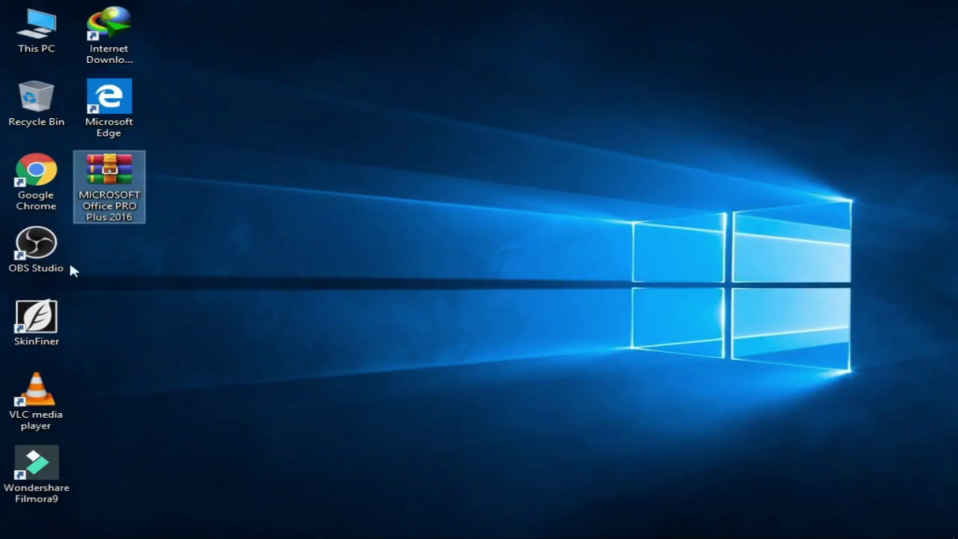
pyautogui.rightClick(130, 185)
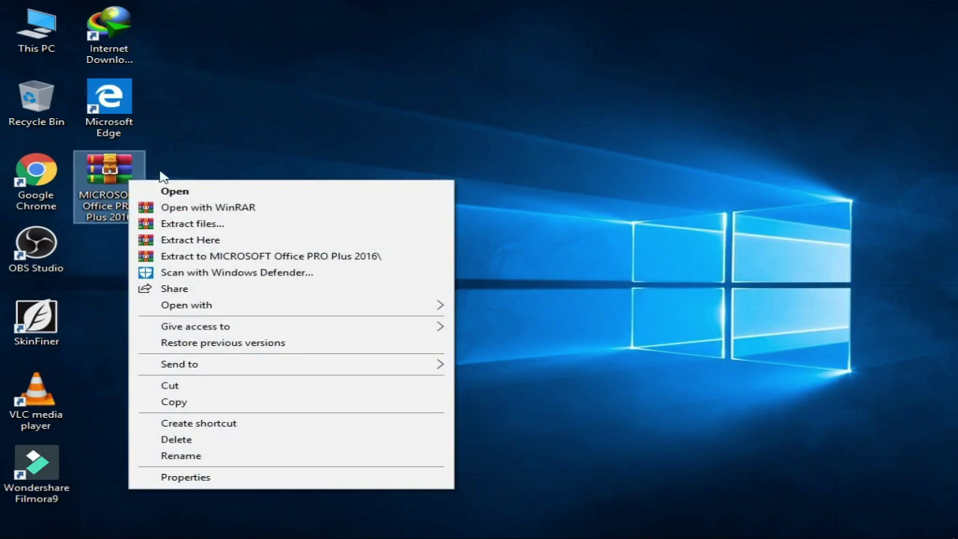
pyautogui.click(232, 239)
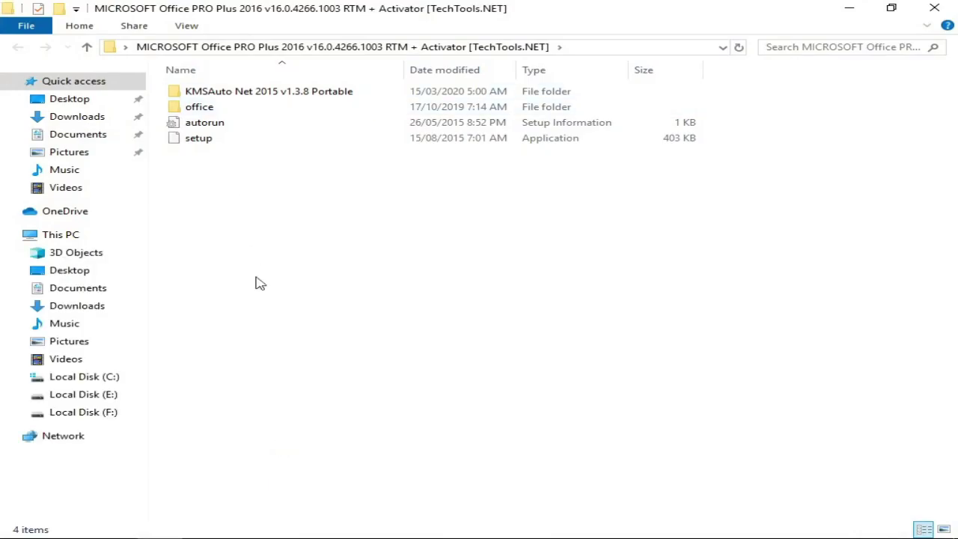
# Step: Run setup32 from the extracted office folder and dismiss the completion message when done
pyautogui.doubleClick(199, 107)
pyautogui.click(214, 109)
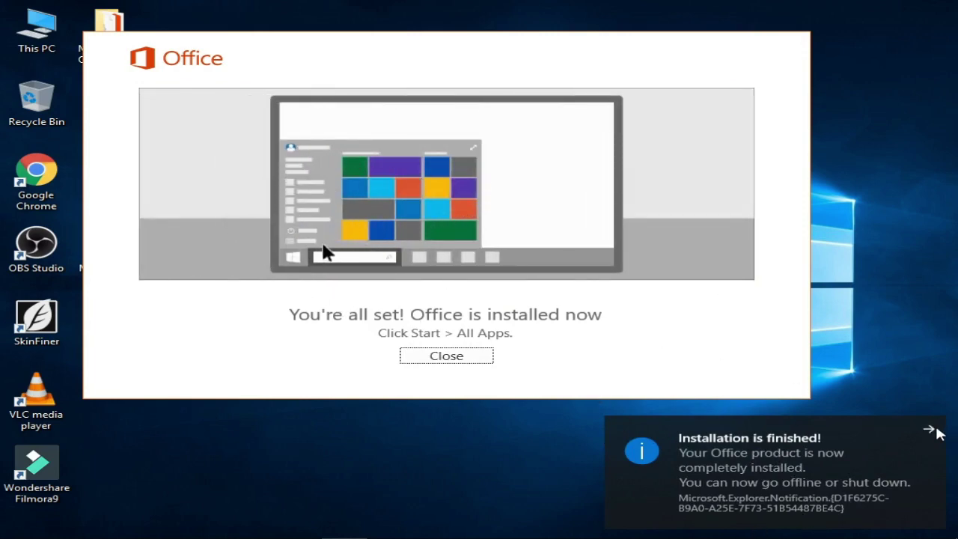
pyautogui.click(440, 356)
# Step: Scroll the Start menu app list to find the newly installed Word 2016
pyautogui.press('super')
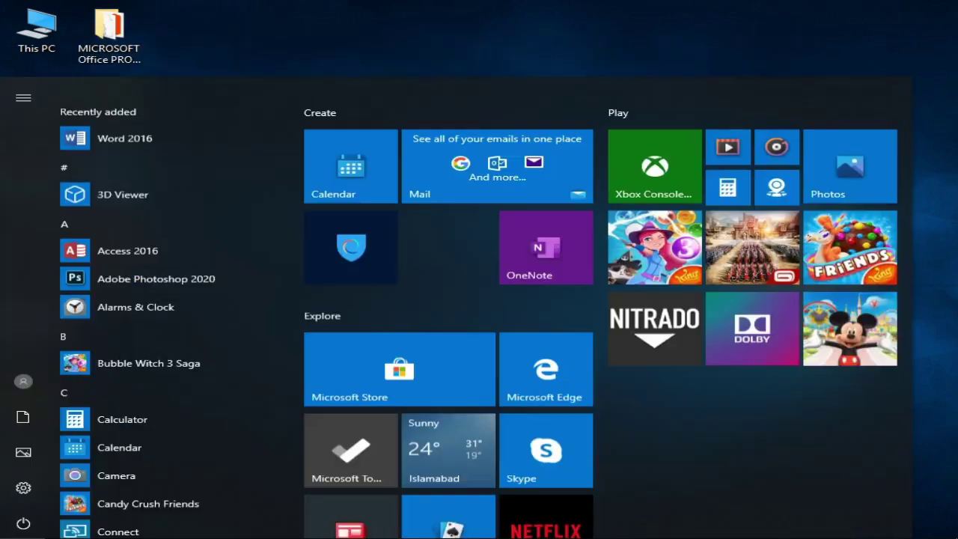
pyautogui.scroll(-10, 159, 493)
pyautogui.scroll(-10, 159, 494)
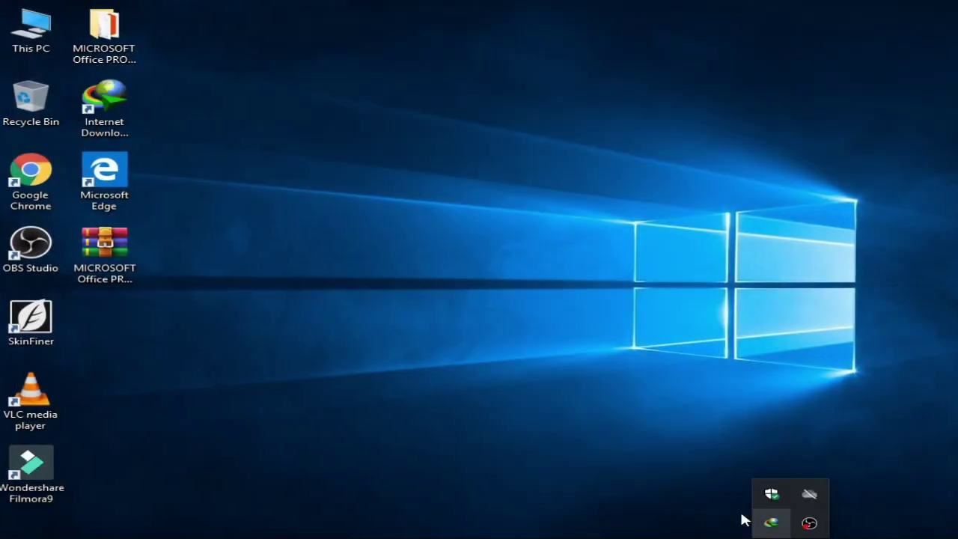
# Step: Open Windows Security maximized and review the Virus & threat protection settings
pyautogui.rightClick(775, 500)
pyautogui.click(783, 483)
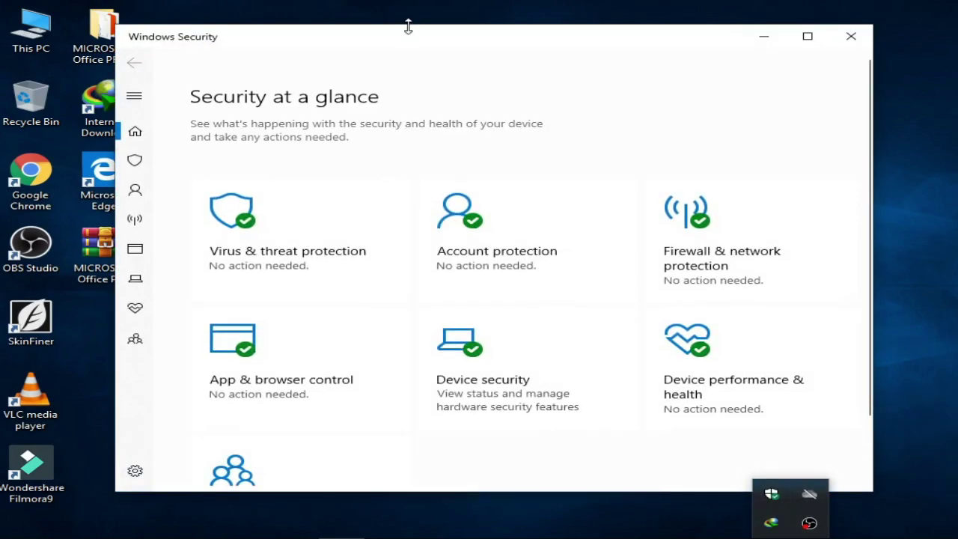
pyautogui.moveTo(408, 26); pyautogui.dragTo(407, 3)
pyautogui.click(382, 216)
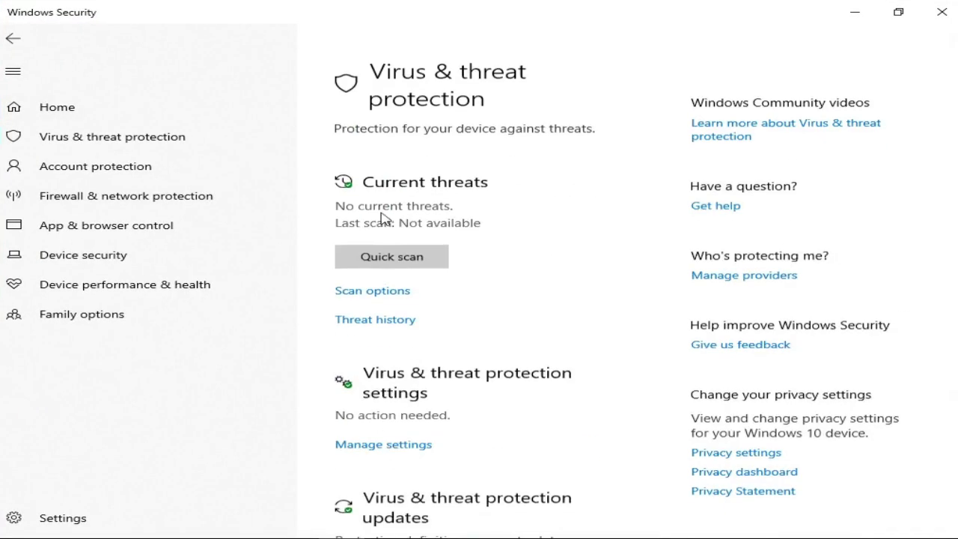
pyautogui.scroll(-2, 363, 358)
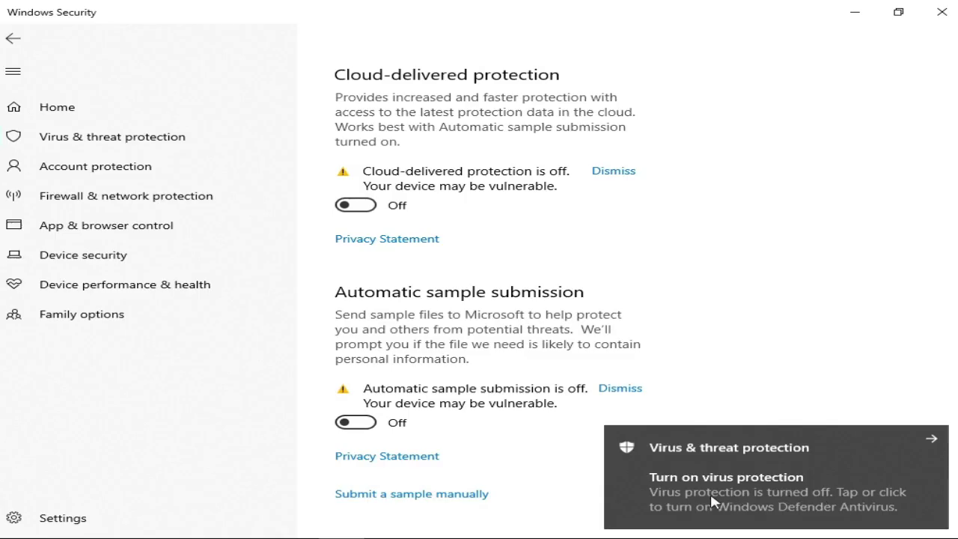
pyautogui.scroll(-5, 321, 292)
pyautogui.scroll(3, 454, 333)
pyautogui.scroll(2, 454, 332)
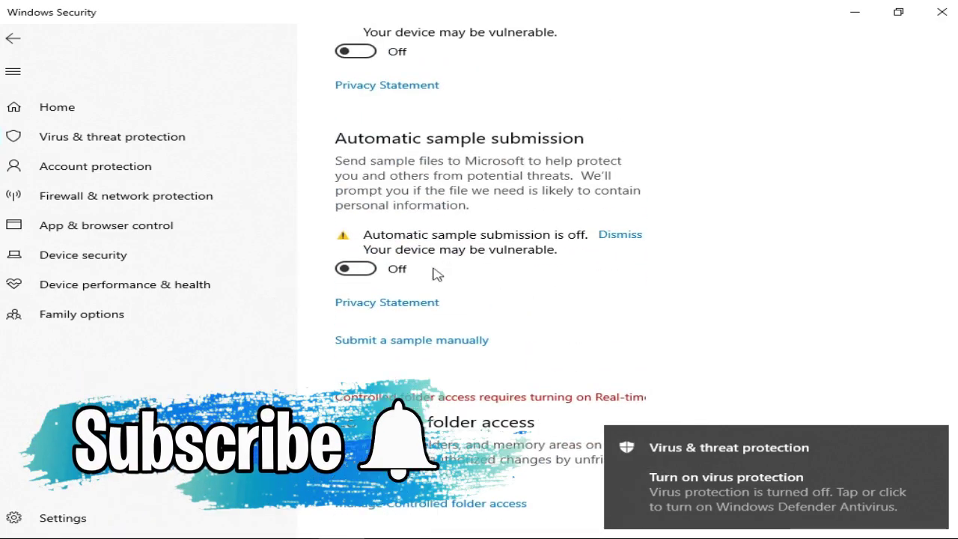
pyautogui.scroll(4, 455, 332)
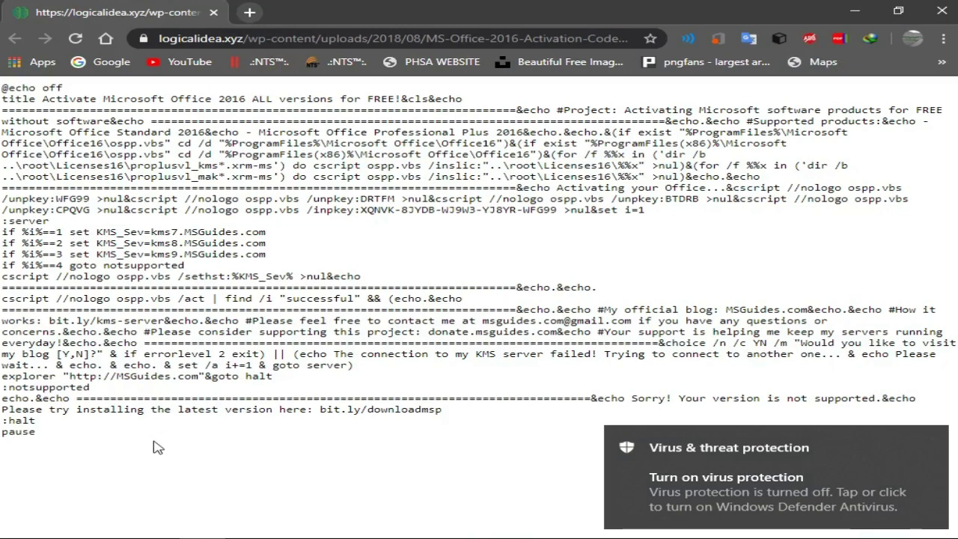
# Step: Select the whole activation script on the web page and copy it
pyautogui.moveTo(157, 446)
pyautogui.mouseDown()
pyautogui.moveTo(79, 161)
pyautogui.moveTo(5, 93)
pyautogui.mouseUp()
pyautogui.rightClick(125, 129)
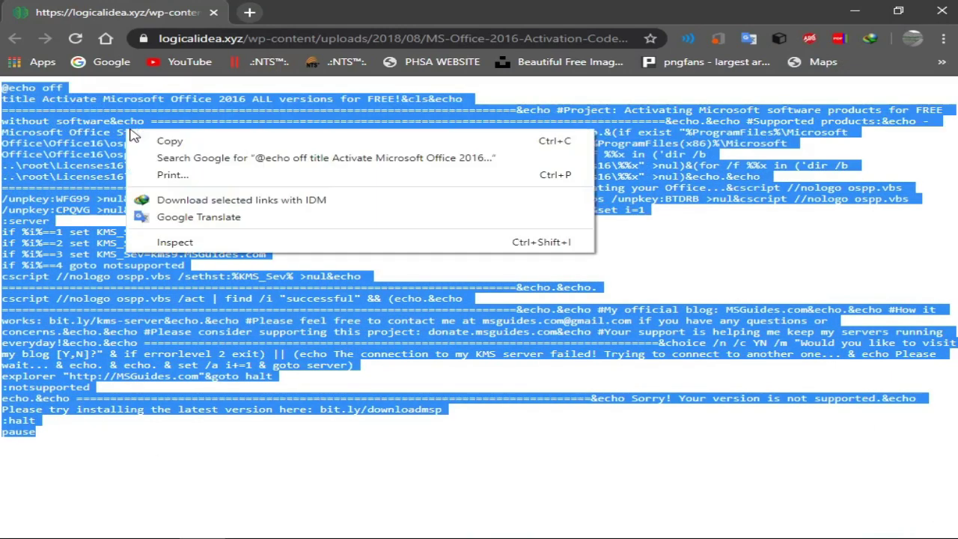
pyautogui.click(210, 142)
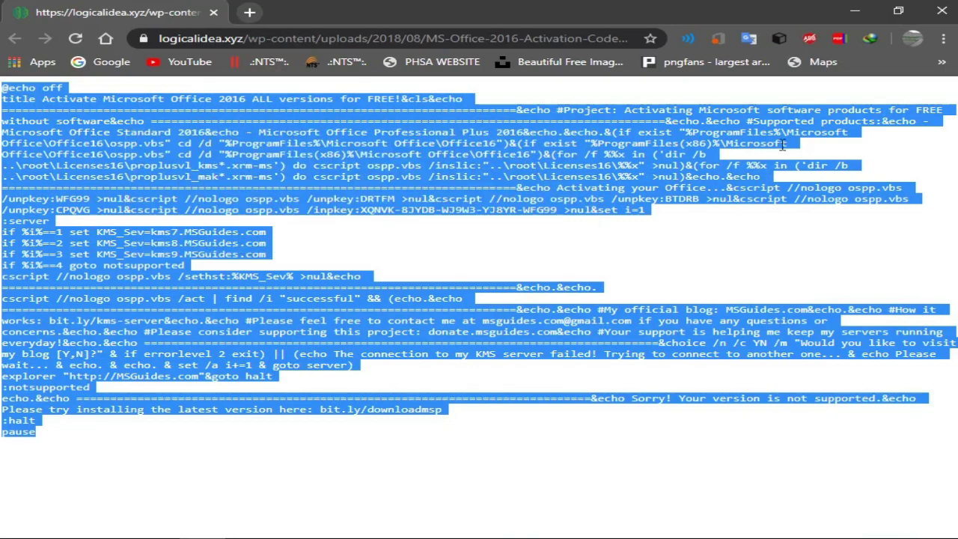
# Step: Create a new text document on the desktop, keeping its default name
pyautogui.click(855, 11)
pyautogui.rightClick(330, 283)
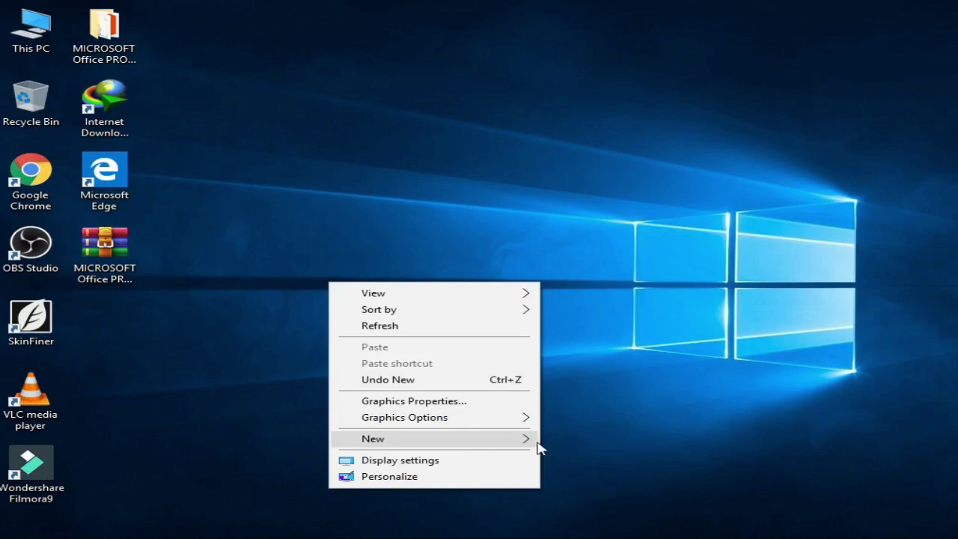
pyautogui.moveTo(435, 438)
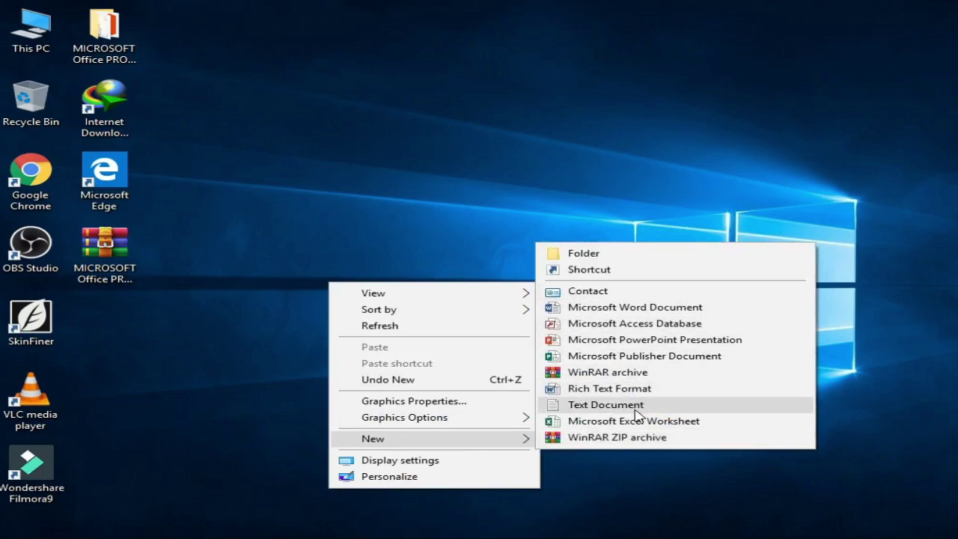
pyautogui.click(633, 405)
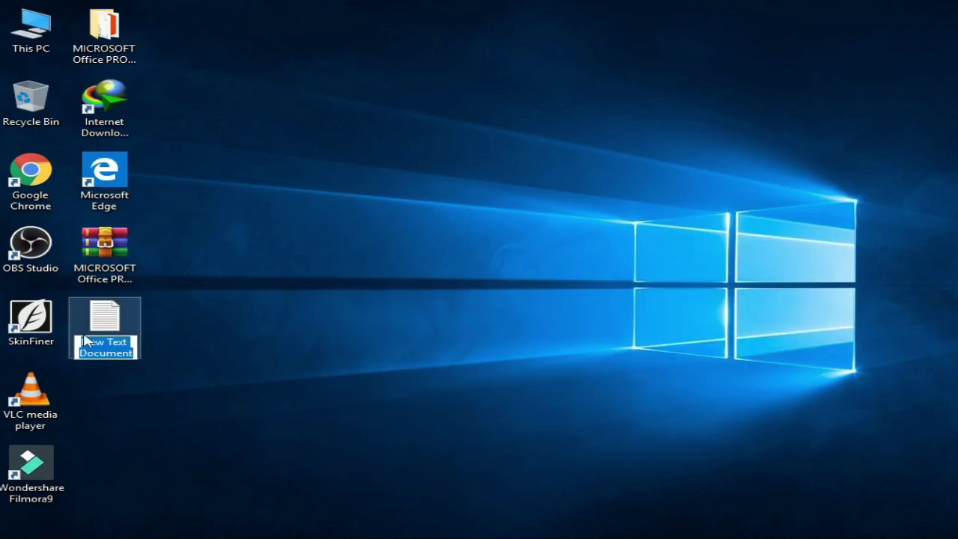
pyautogui.press('Return')
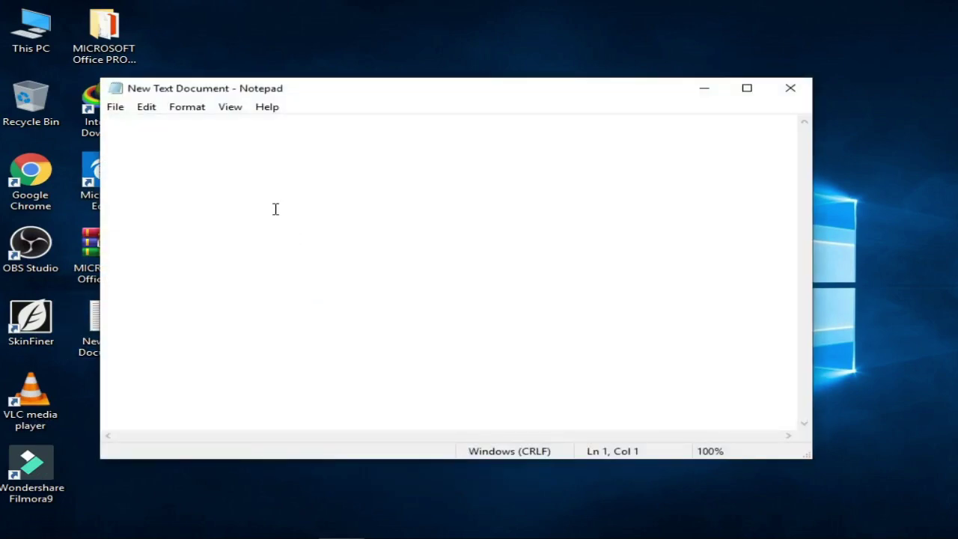
# Step: Paste the activation script into the note and save it as 'Activate office'
pyautogui.rightClick(228, 166)
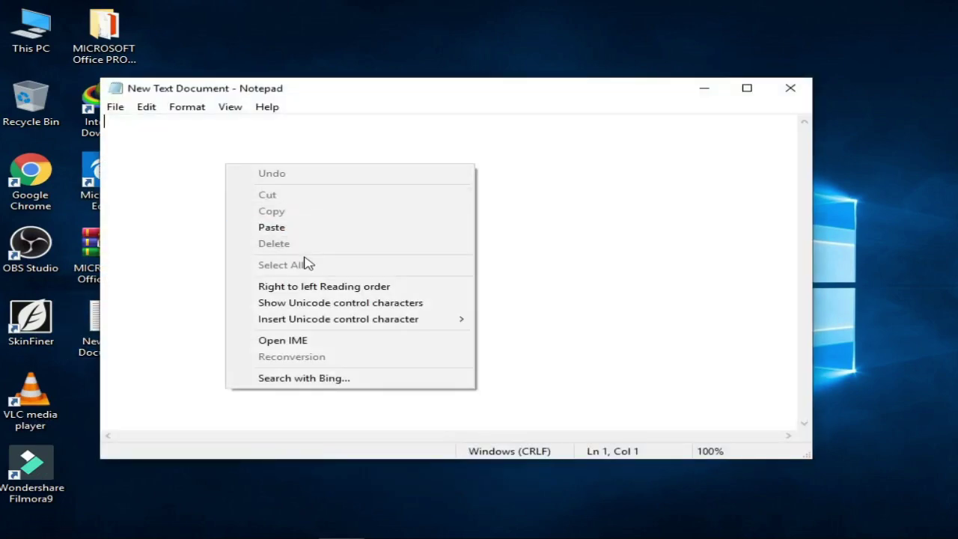
pyautogui.click(303, 226)
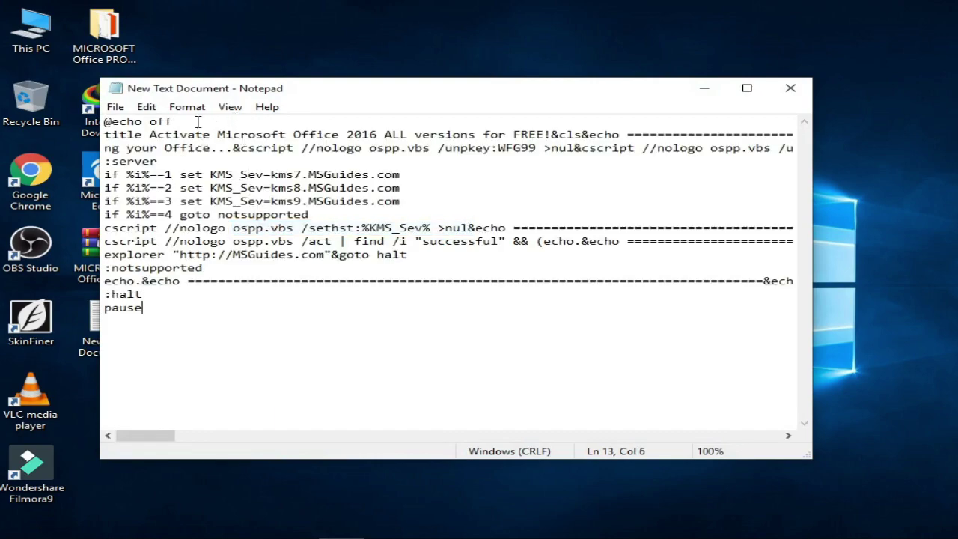
pyautogui.click(124, 109)
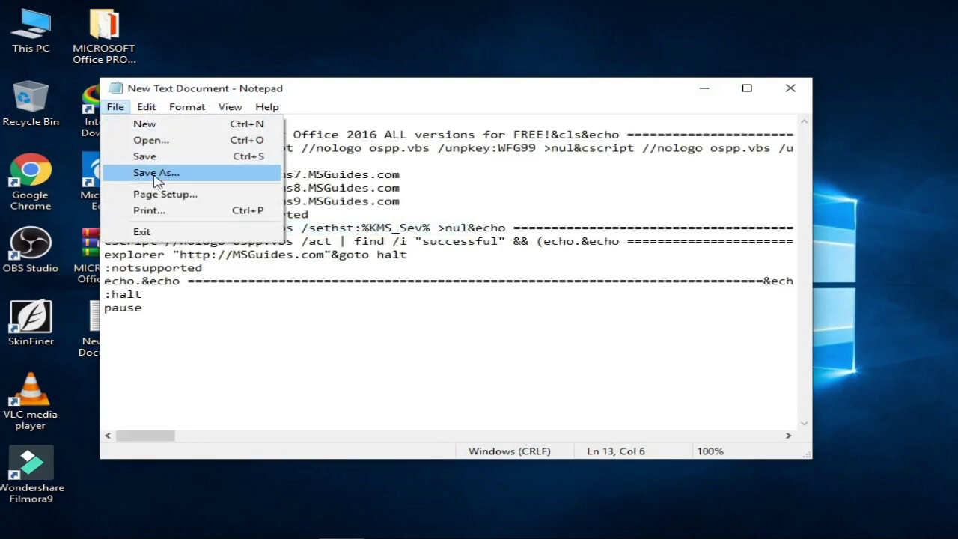
pyautogui.click(156, 173)
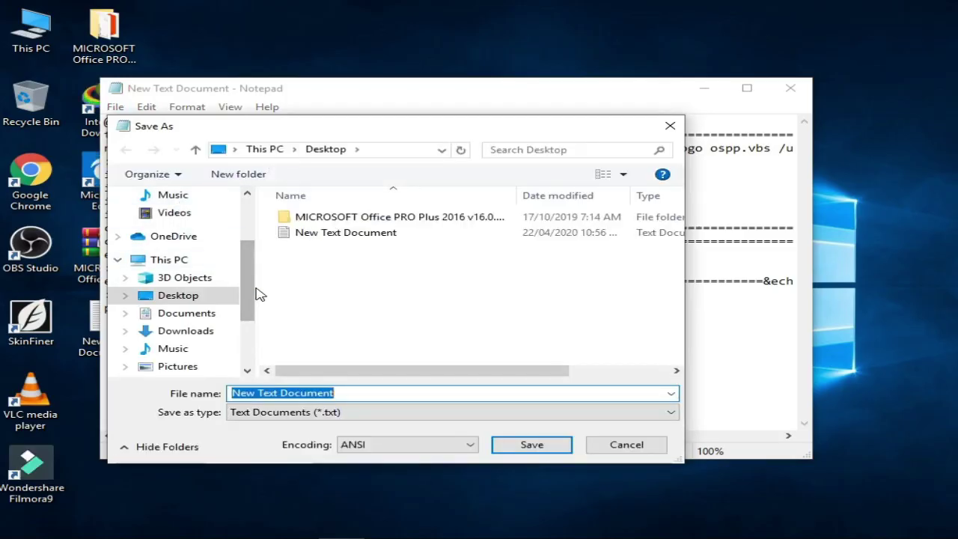
pyautogui.scroll(1, 251, 284)
pyautogui.scroll(1, 247, 262)
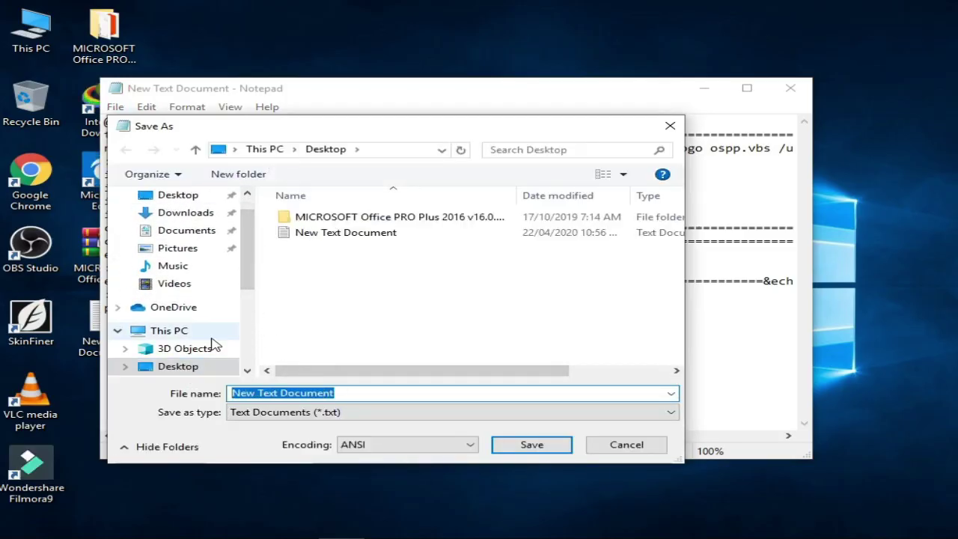
pyautogui.write('Ac')
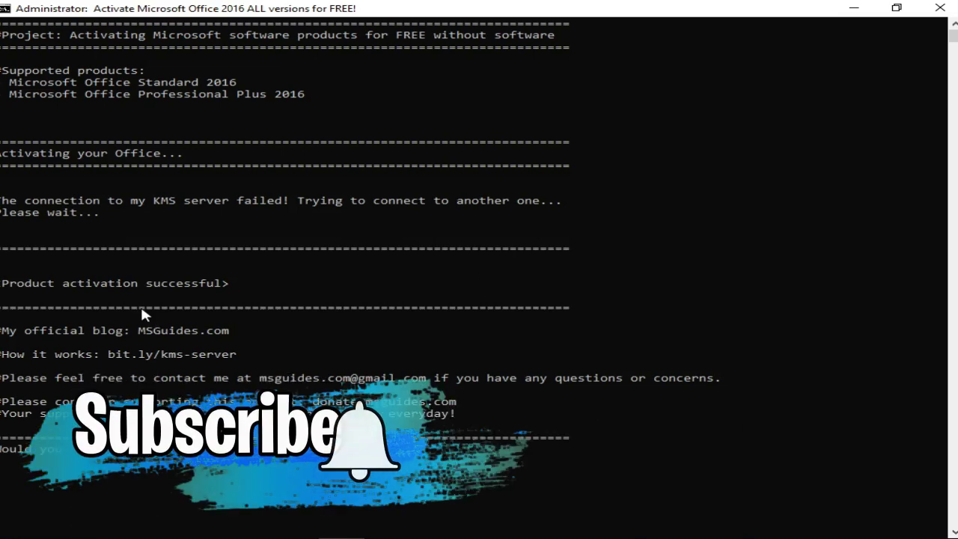
# Step: Mark the 'Product activation successful' line in the console to confirm it, then exit marking mode
pyautogui.moveTo(2, 283); pyautogui.dragTo(229, 287)
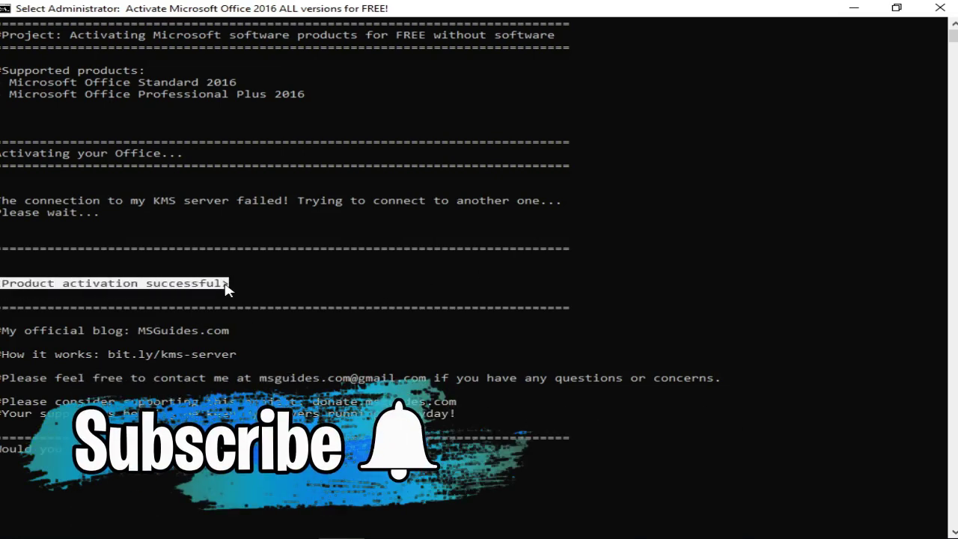
pyautogui.click(267, 302)
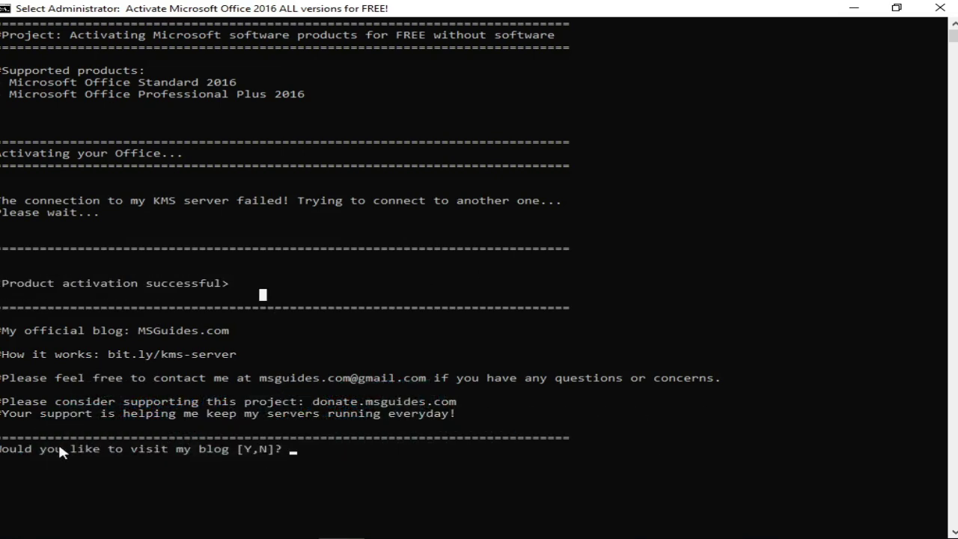
pyautogui.press('Escape')
# Step: Answer N to the script's final prompt and launch Word 2016 from the Start menu
pyautogui.press('n')
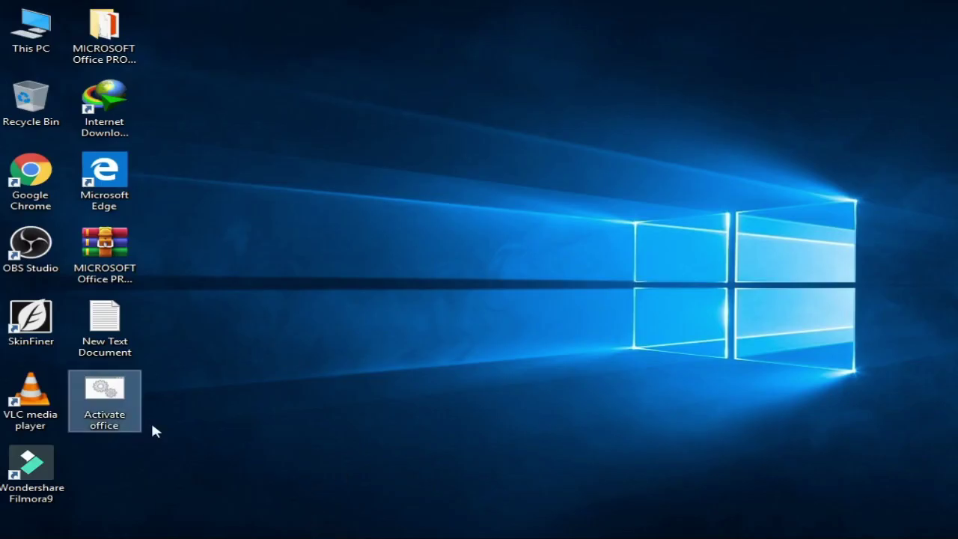
pyautogui.press('super')
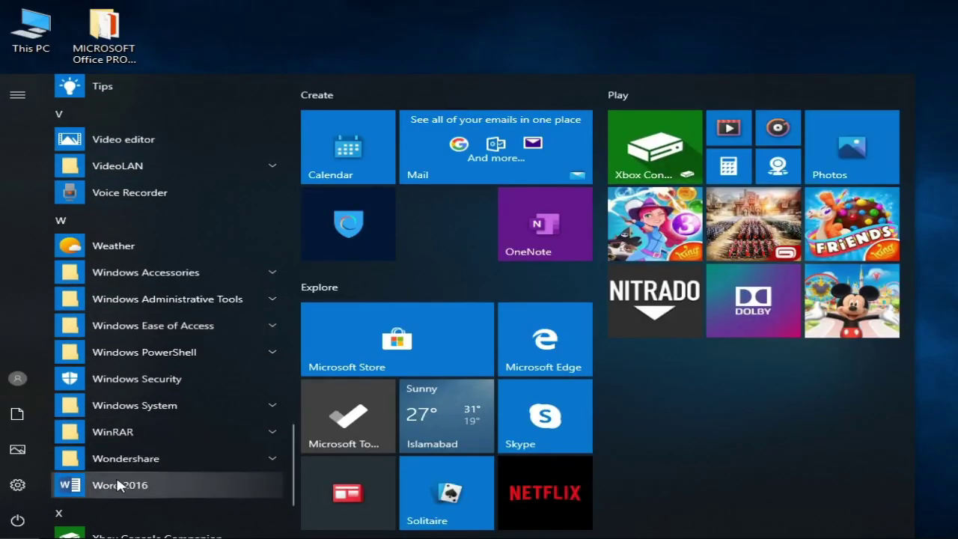
pyautogui.click(114, 486)
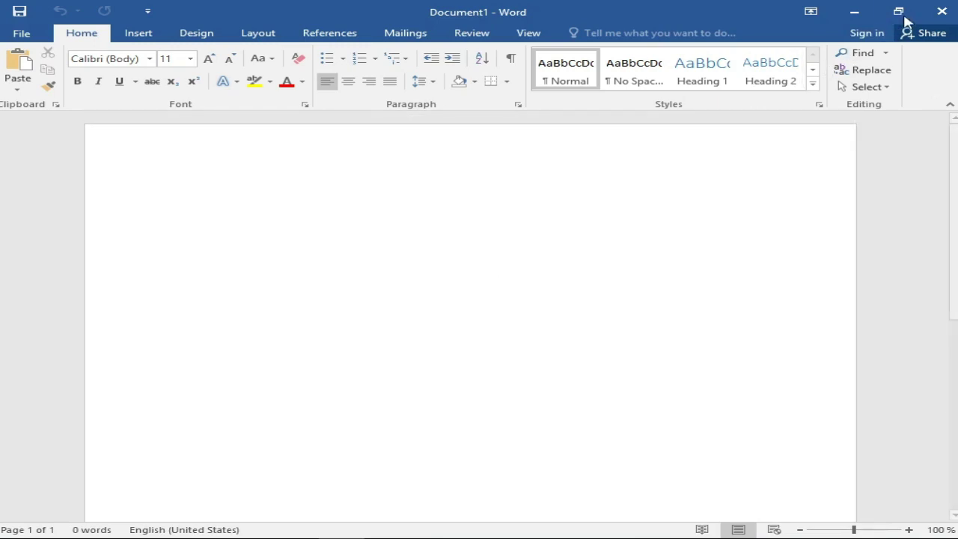
pyautogui.click(941, 10)
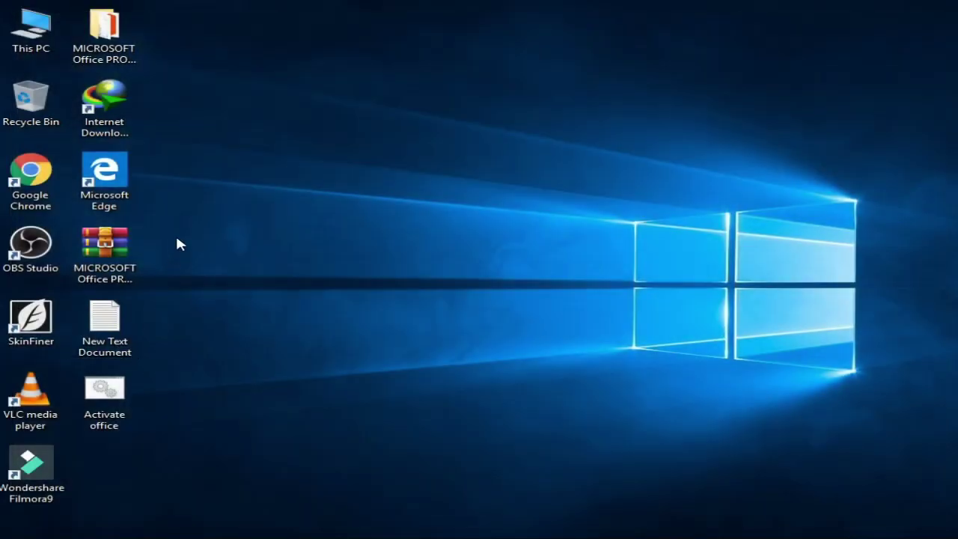